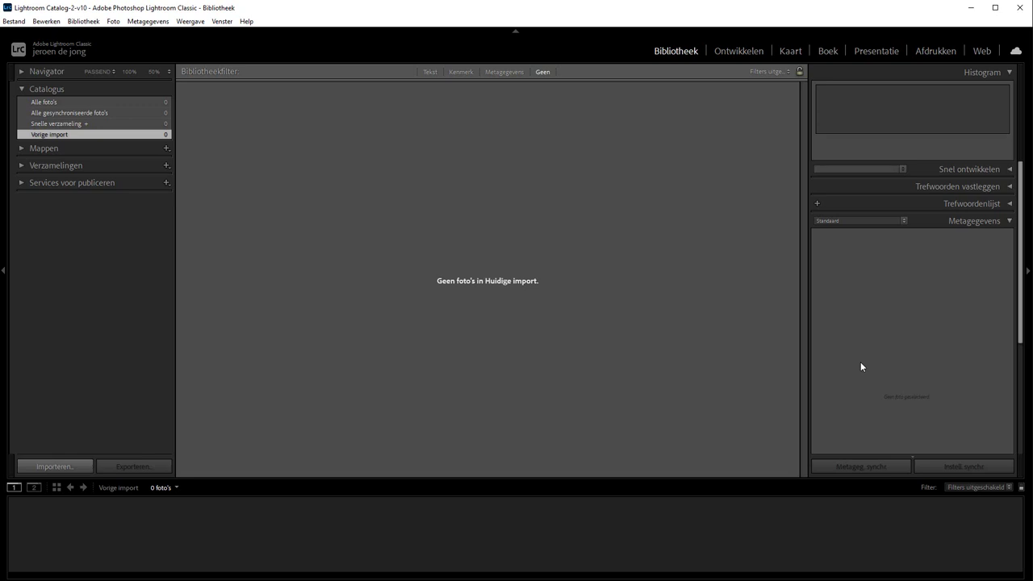
Choose the joy folder under Bureaublad as the import source, with larger thumbnail previews.
left_click(68, 462)
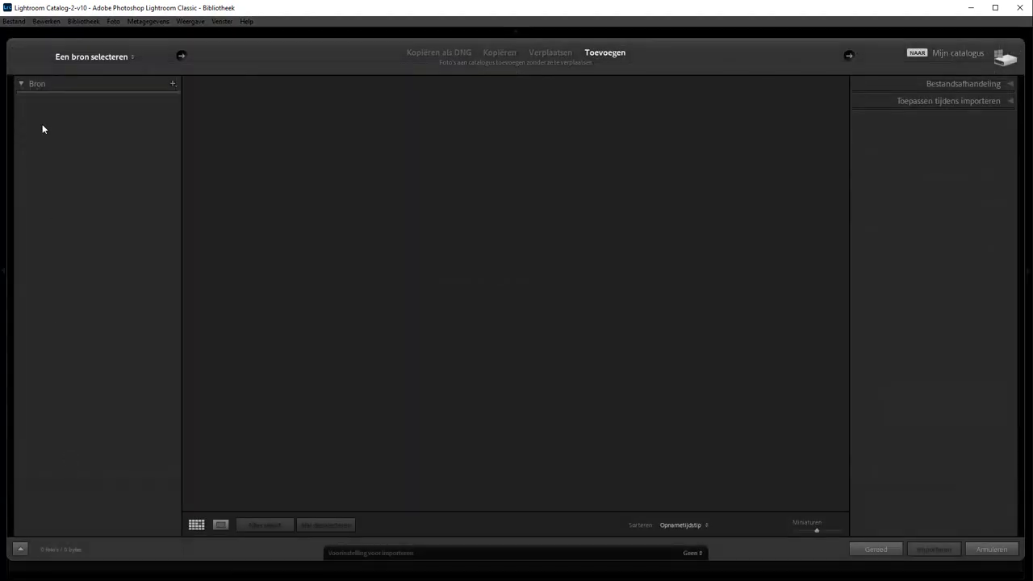
left_click(49, 172)
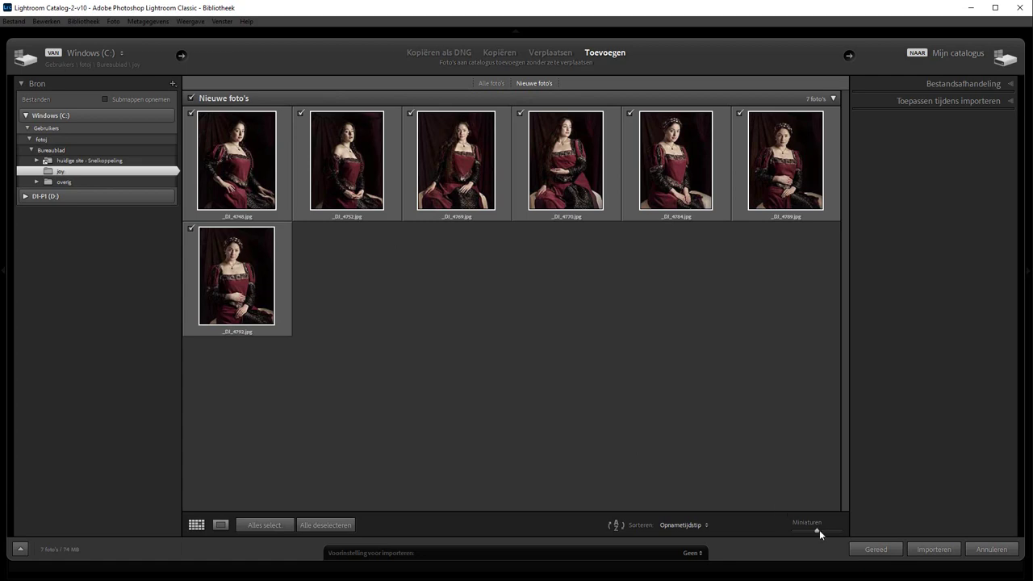
left_click_drag(820, 529, 824, 531)
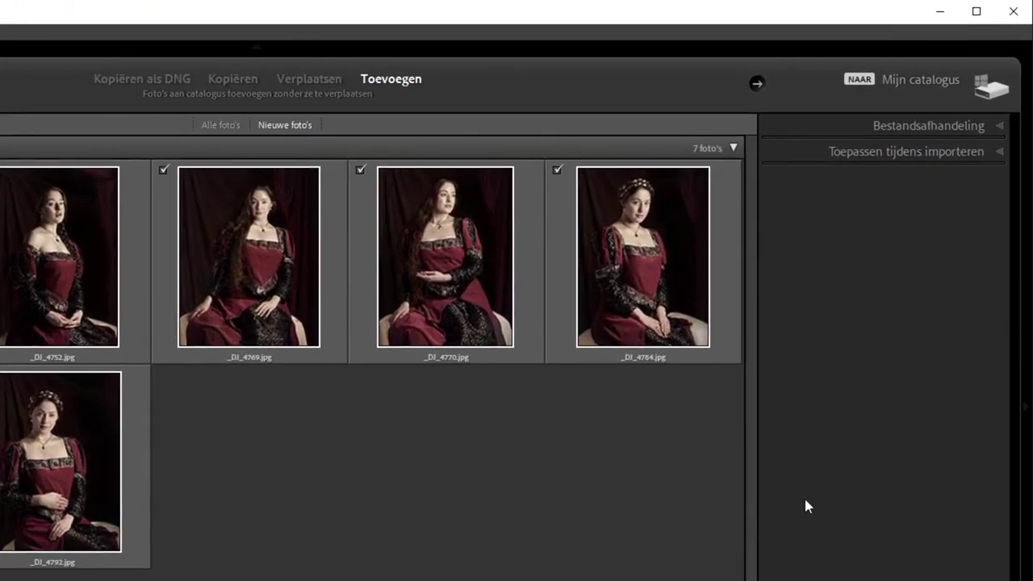
Set the import's Ontwikkelinstellingen to the Zwart-wit Sepiatint preset.
left_click(998, 151)
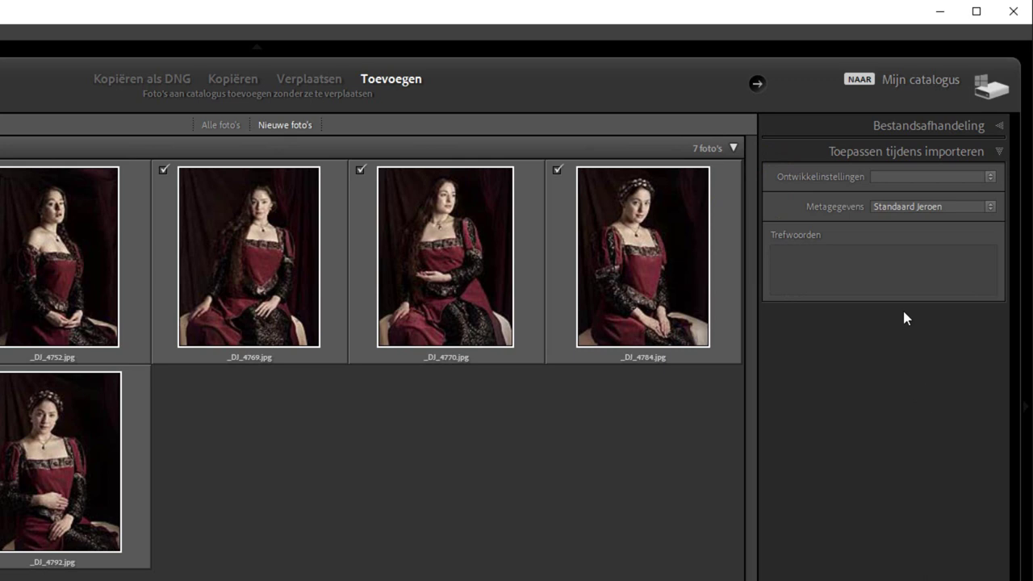
left_click(989, 176)
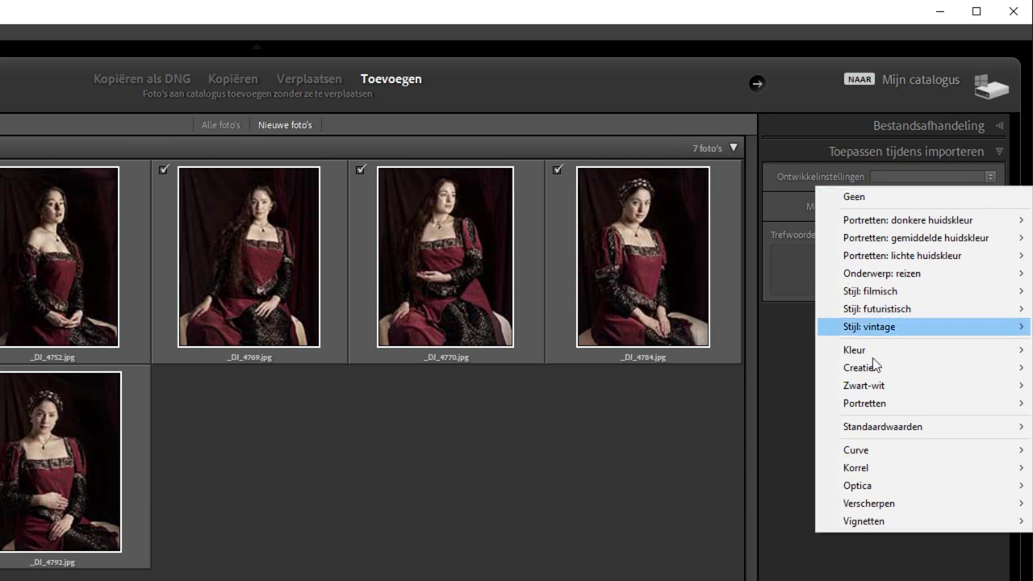
mouse_move(920, 385)
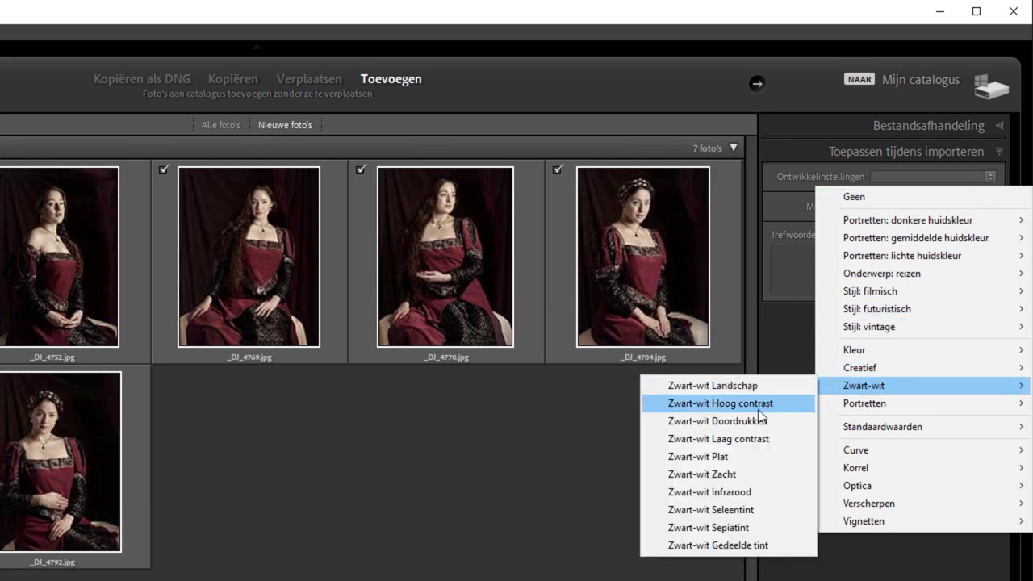
left_click(736, 526)
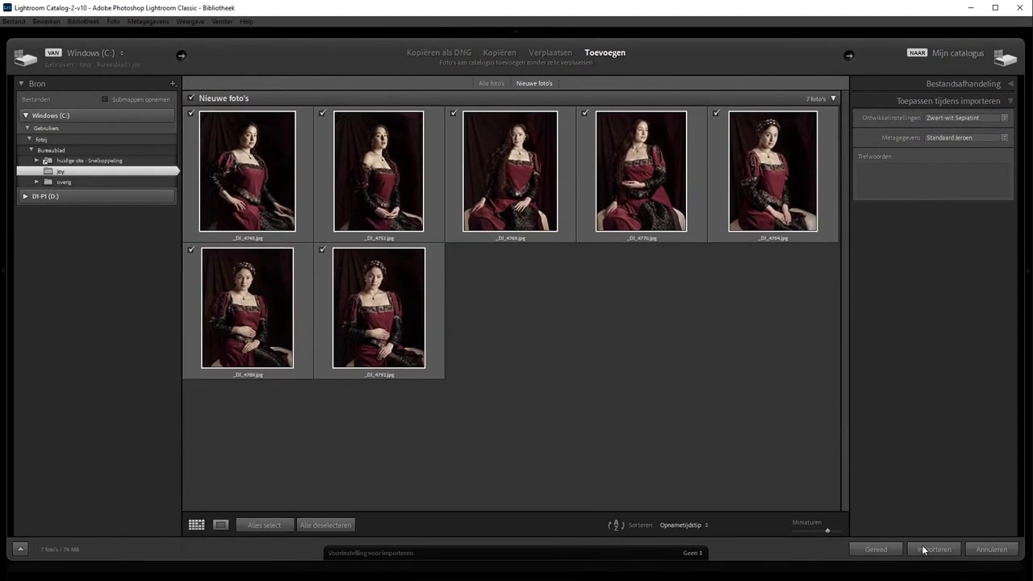
Import the seven sepia-toned photos and move to the Ontwikkelen module.
left_click(928, 549)
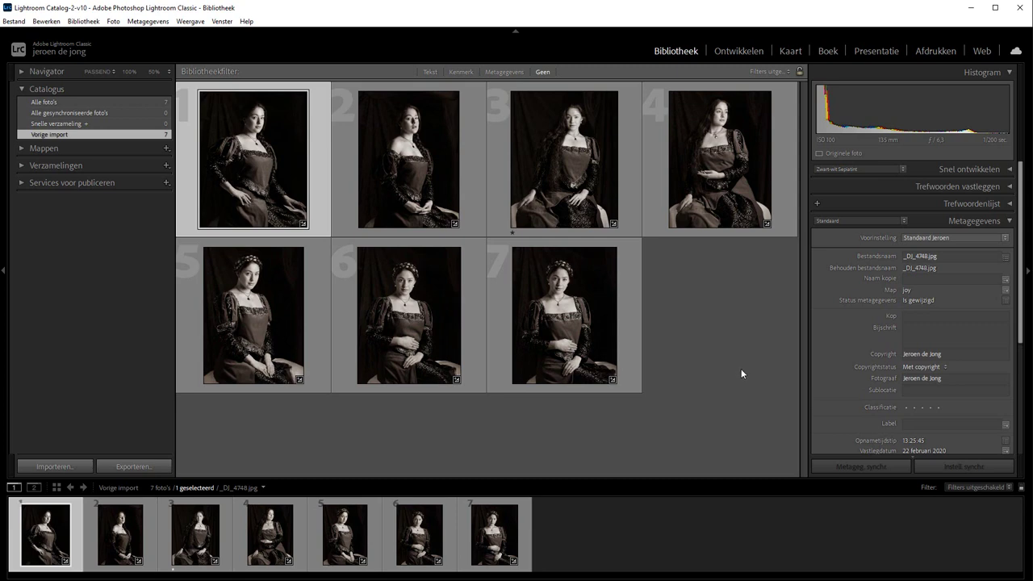
left_click(738, 51)
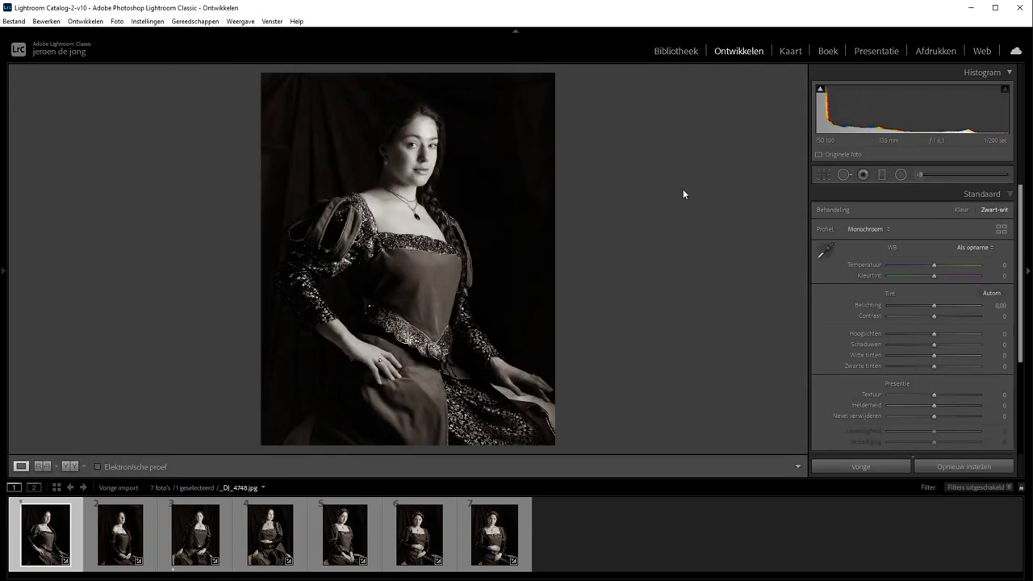
mouse_move(3, 275)
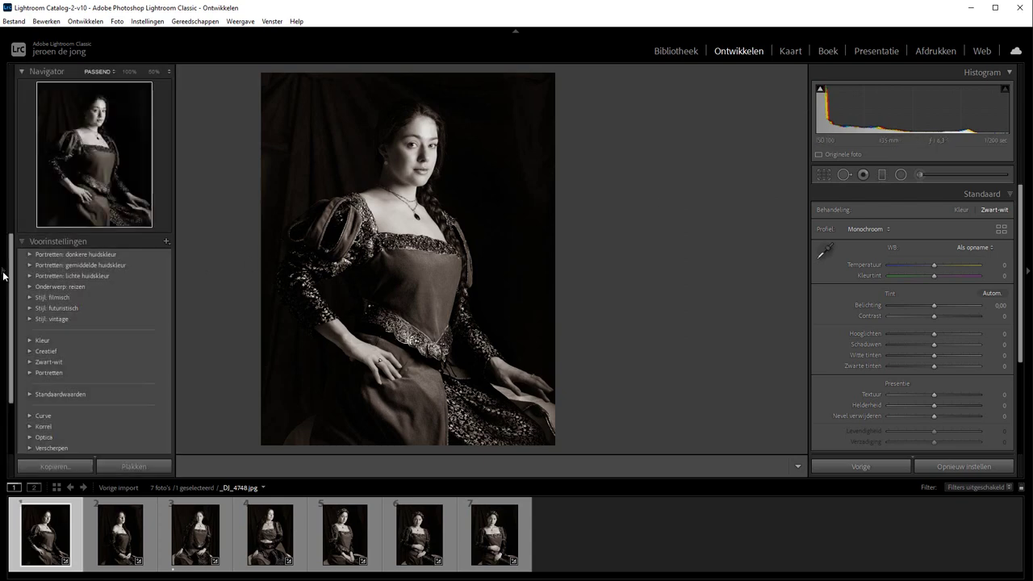
scroll(63, 316, "down", 2)
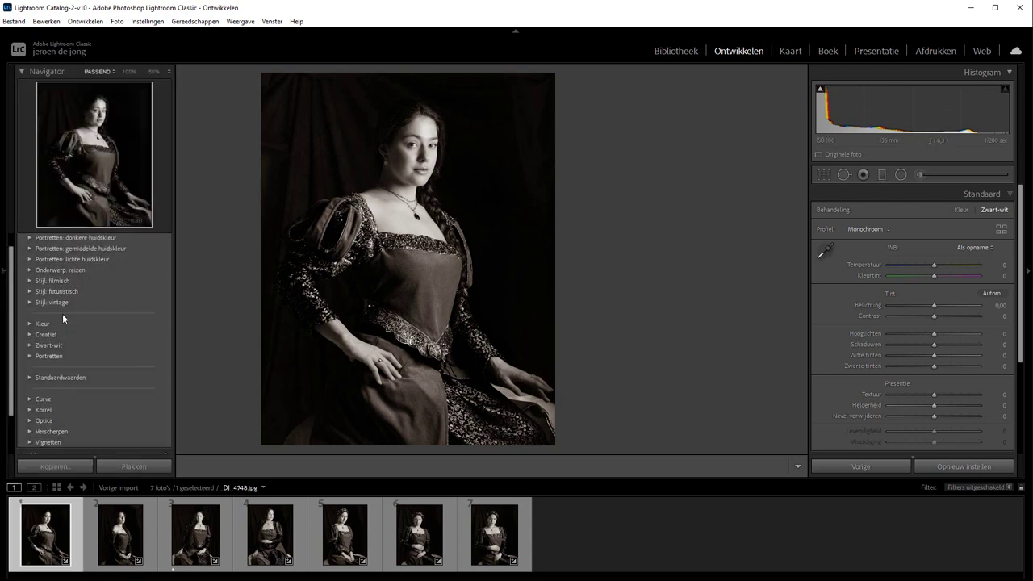
Apply Standaardwaarden > Adobe-standaard to return the first photo to colour.
left_click(30, 328)
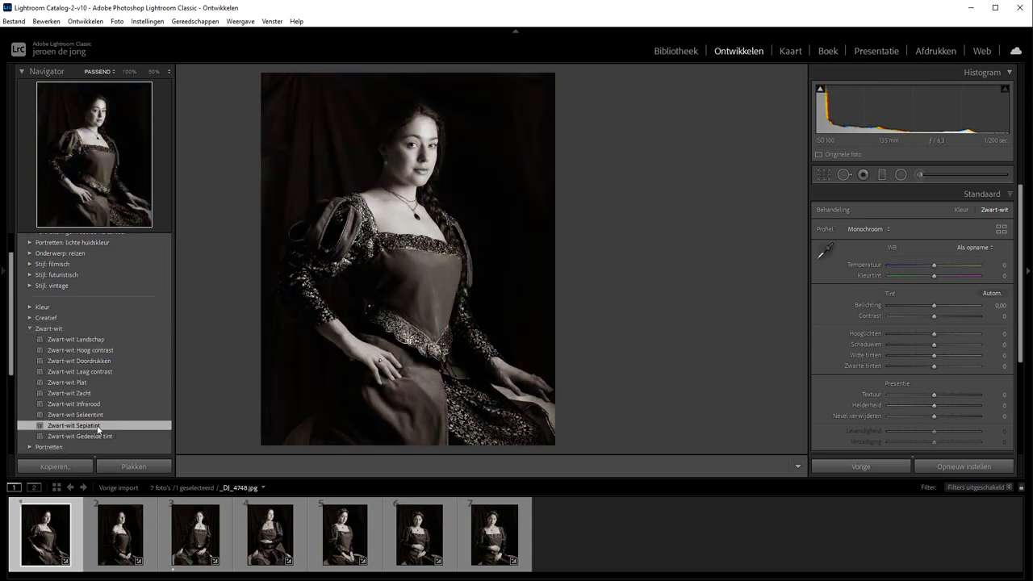
scroll(82, 328, "up", 2)
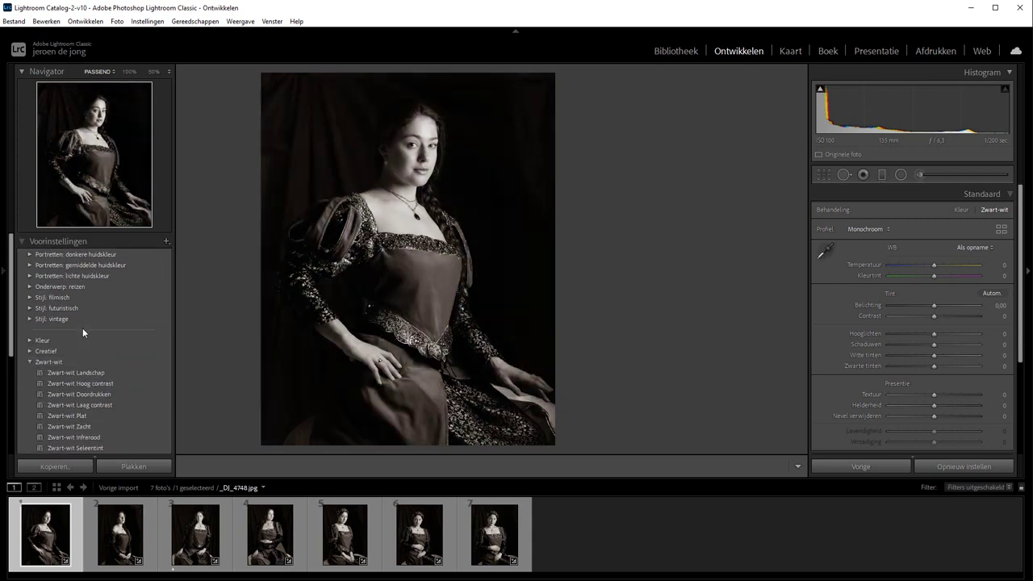
left_click(31, 362)
left_click(30, 394)
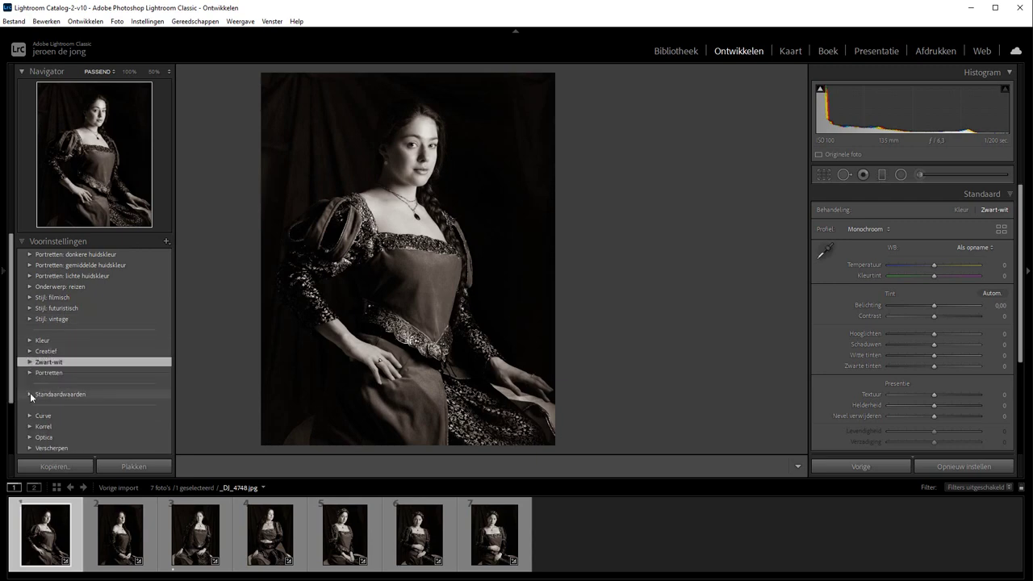
left_click(59, 404)
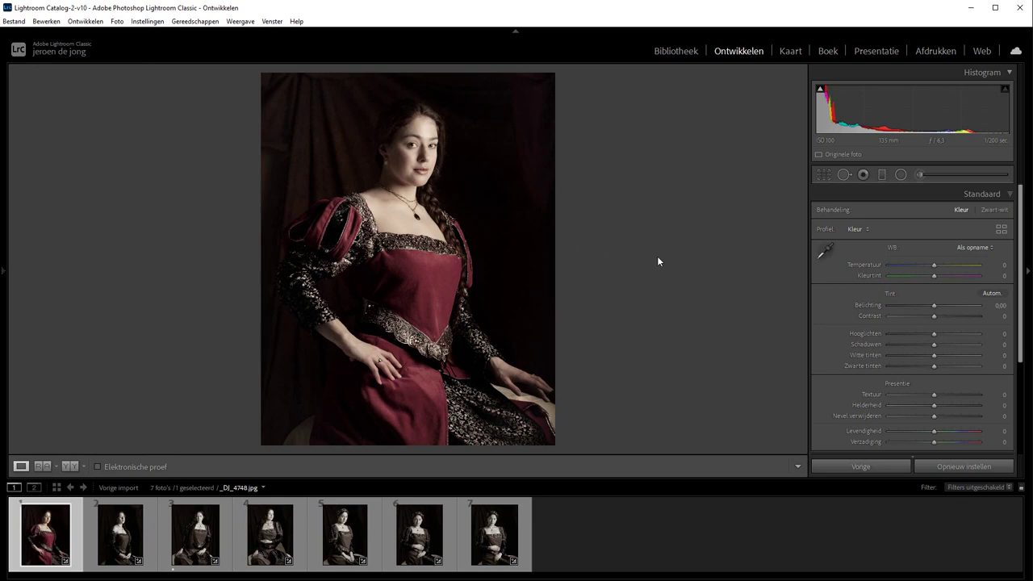
Give the first portrait Temperatuur +10, Contrast +17, Hooglichten -13, Schaduwen +12, Verzadiging +14.
left_click(118, 535)
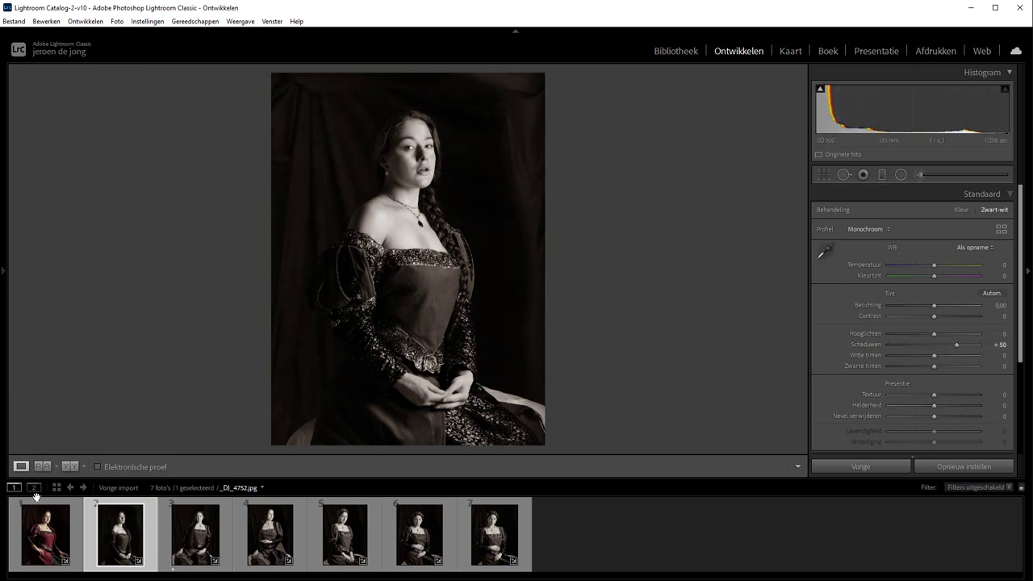
left_click(61, 514)
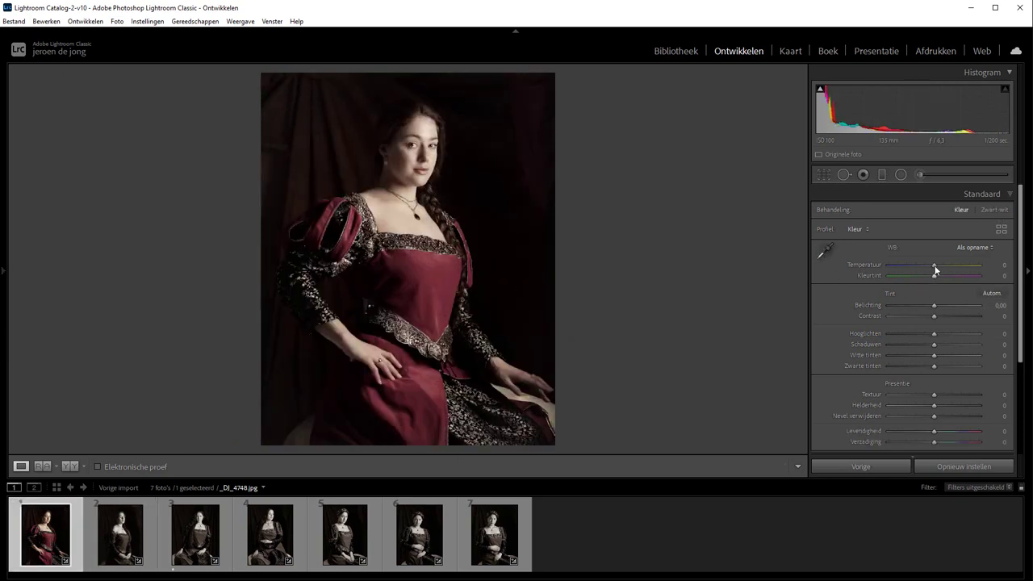
left_click_drag(934, 264, 940, 264)
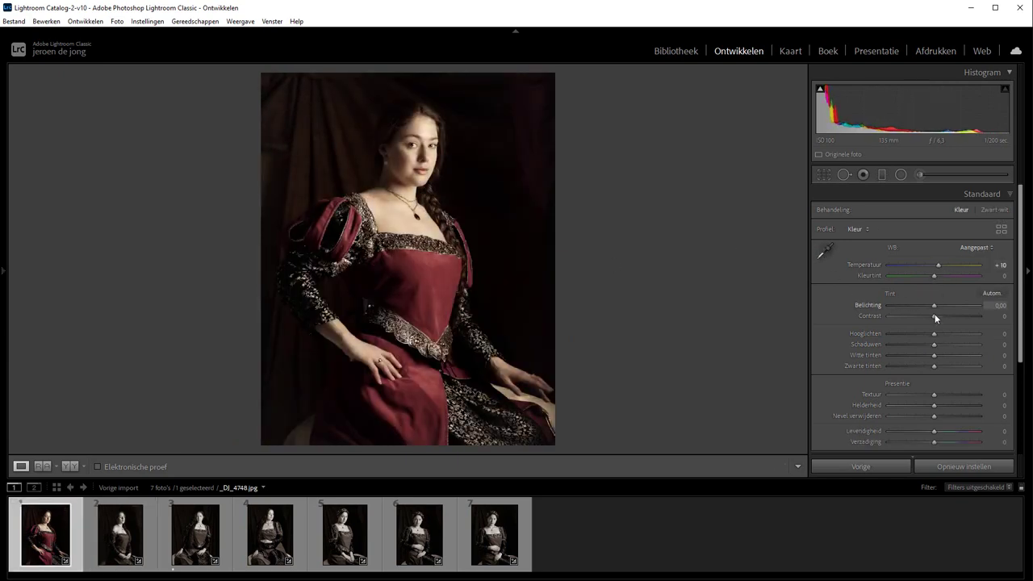
left_click_drag(936, 315, 944, 316)
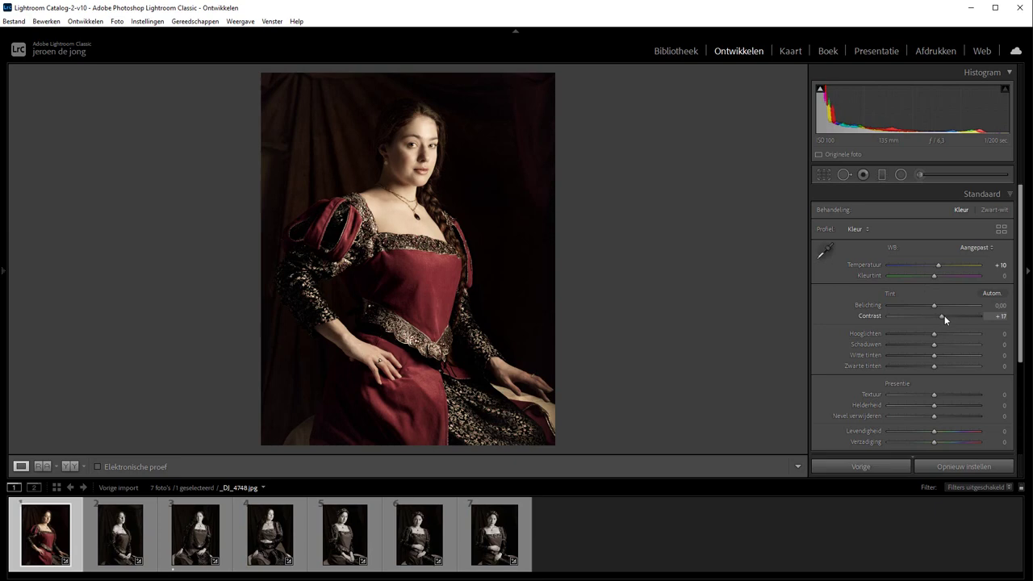
scroll(937, 440, "down", 2)
left_click(940, 382)
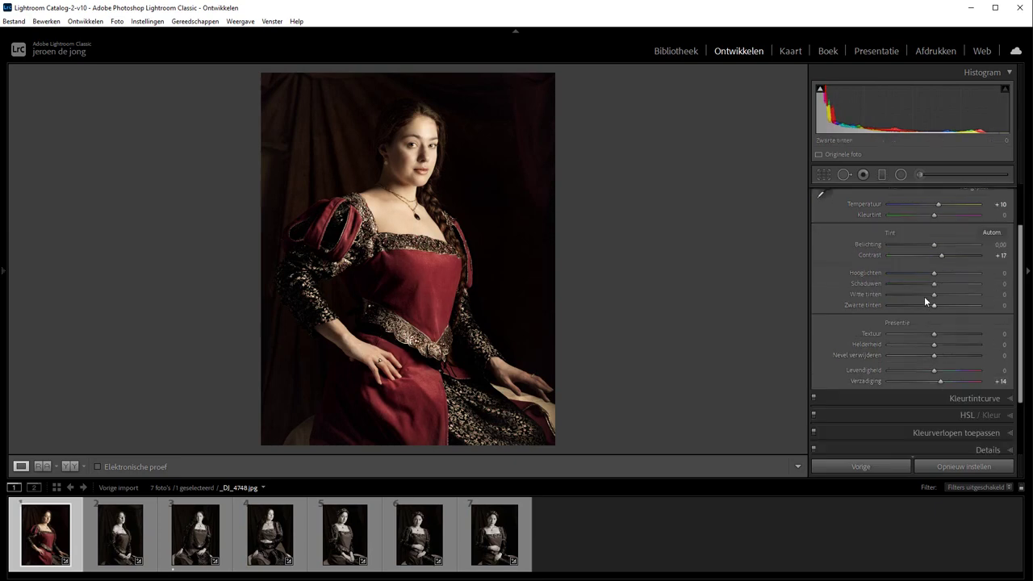
left_click_drag(933, 273, 938, 283)
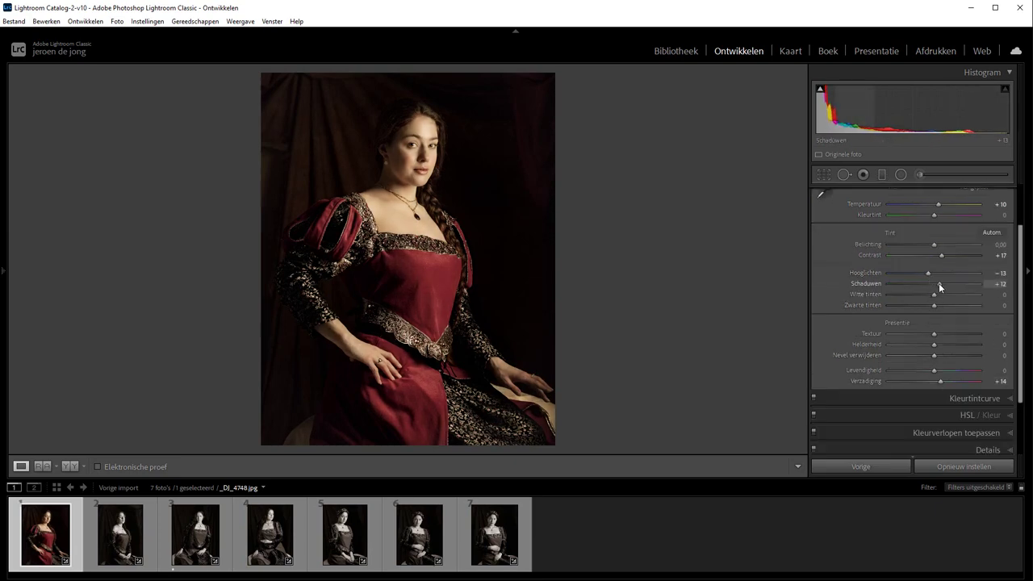
scroll(934, 316, "down", 1)
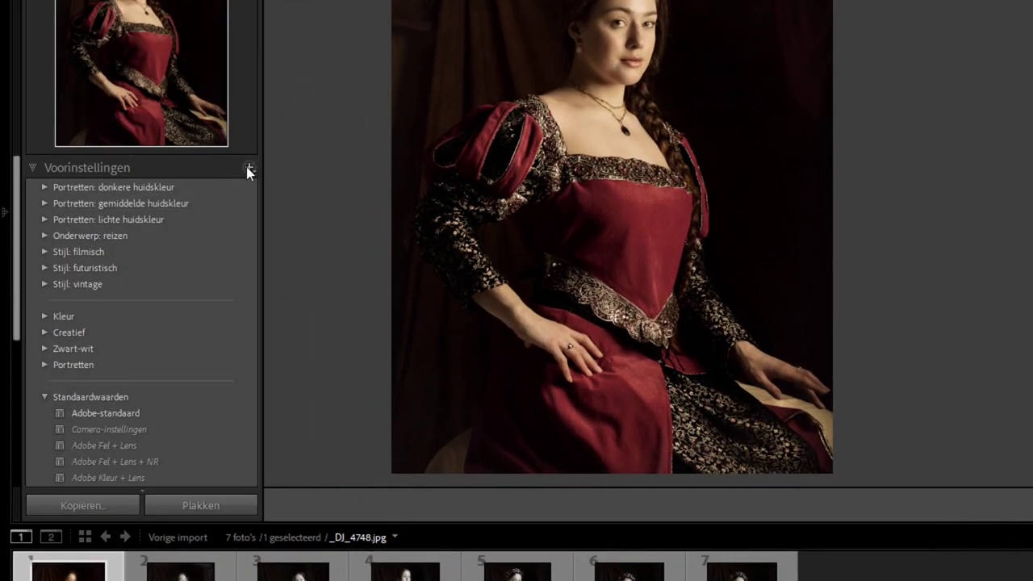
Save the current adjustments as a new user develop preset named '<user's name> - Modelfoto'.
left_click(249, 170)
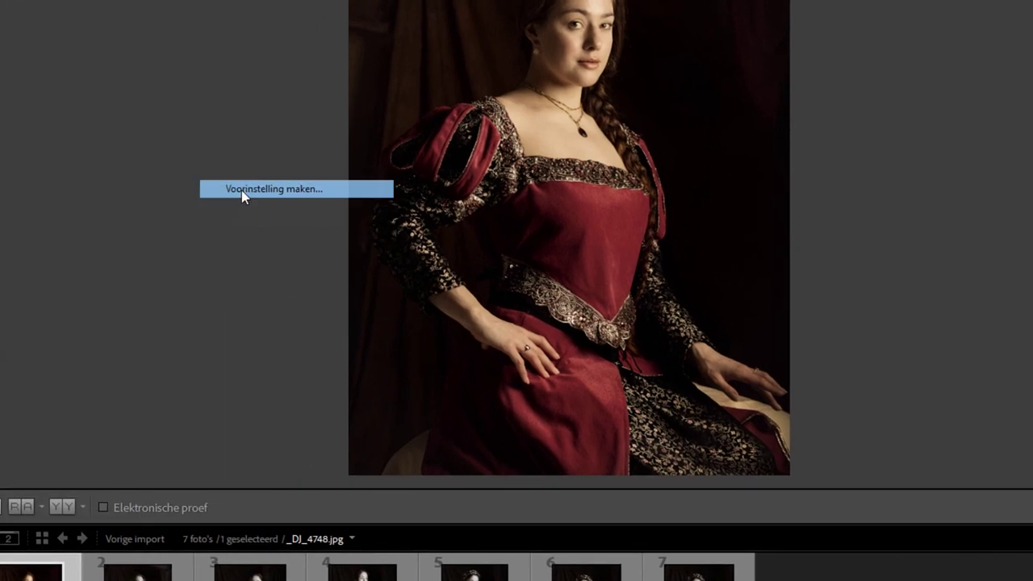
left_click(241, 190)
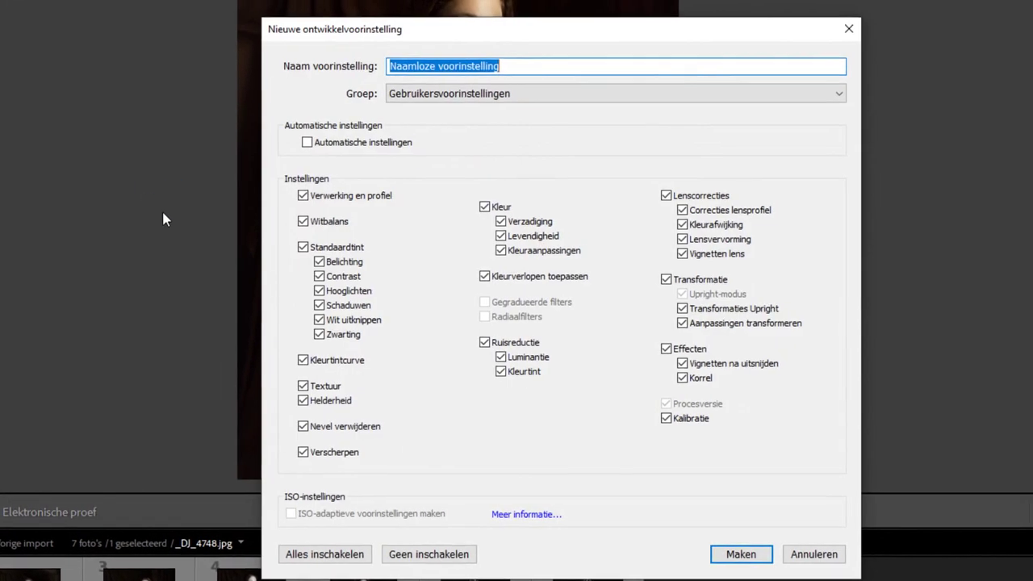
type("Jeroen")
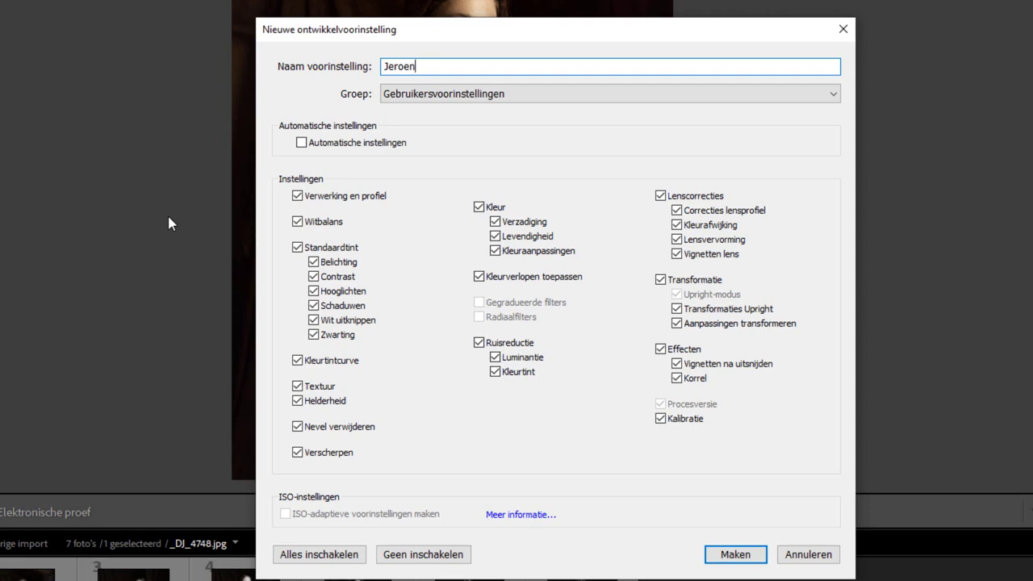
type(" - Modelfoto")
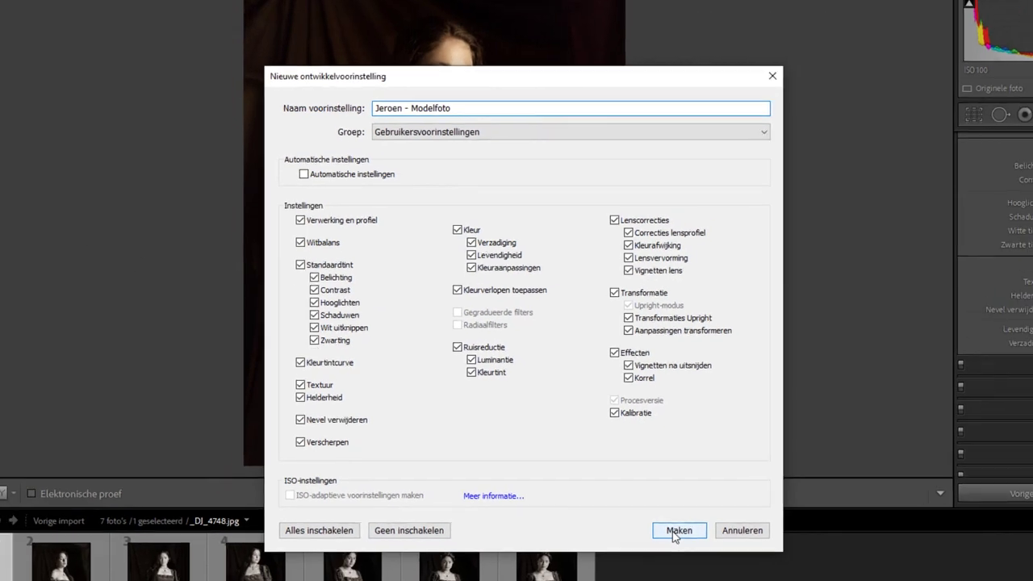
left_click(674, 532)
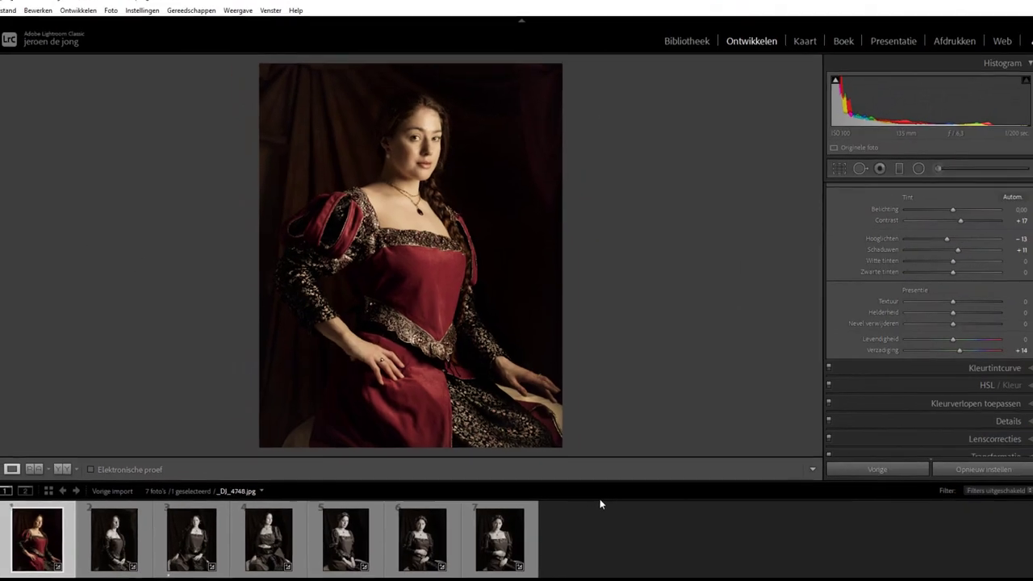
Select all seven photos in the Library and remove them from the catalog.
left_click(679, 52)
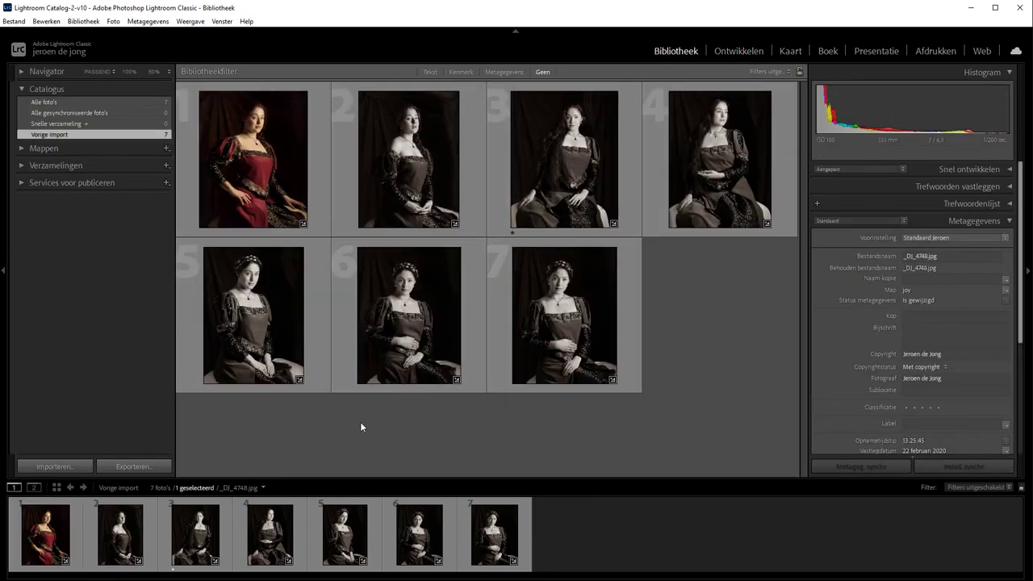
key("ctrl+a")
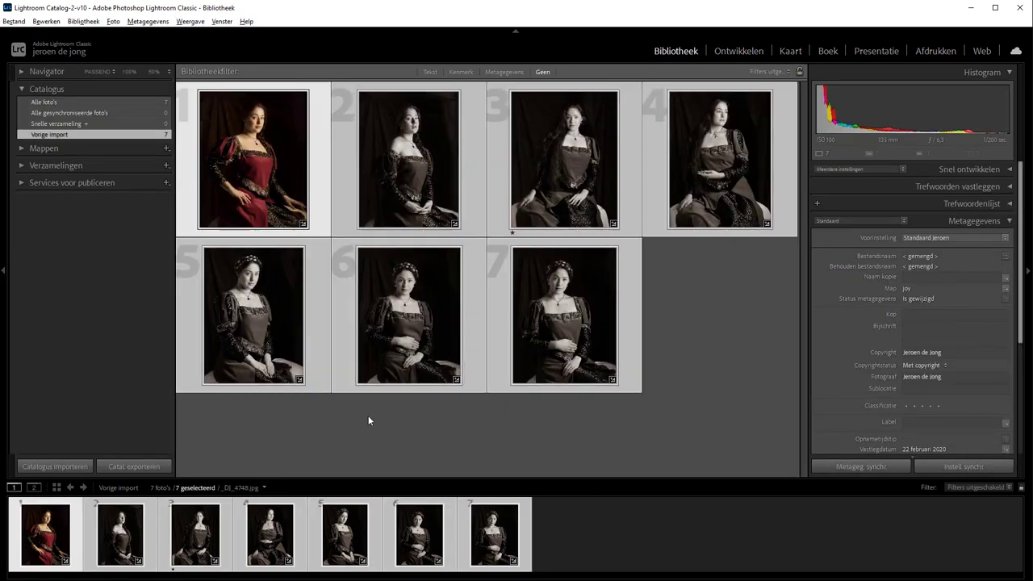
key("alt+BackSpace")
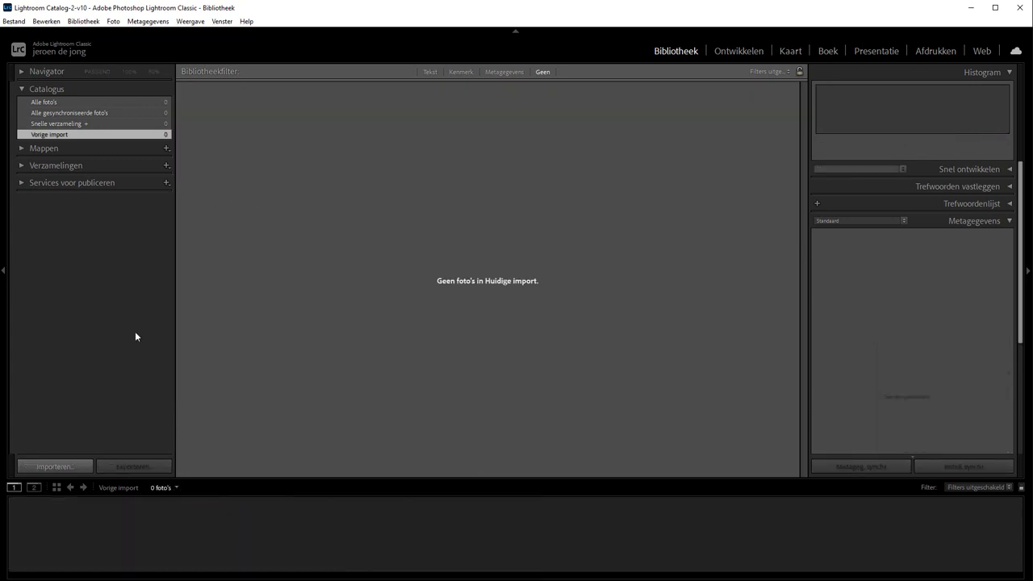
Reopen the import and set its develop setting to the user's saved Modelfoto preset.
left_click(61, 466)
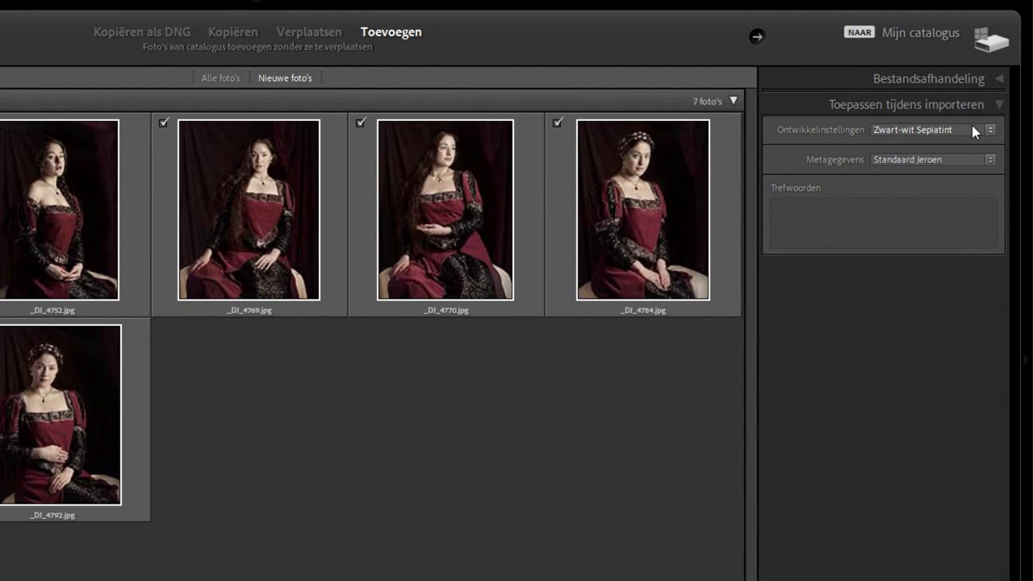
left_click(973, 129)
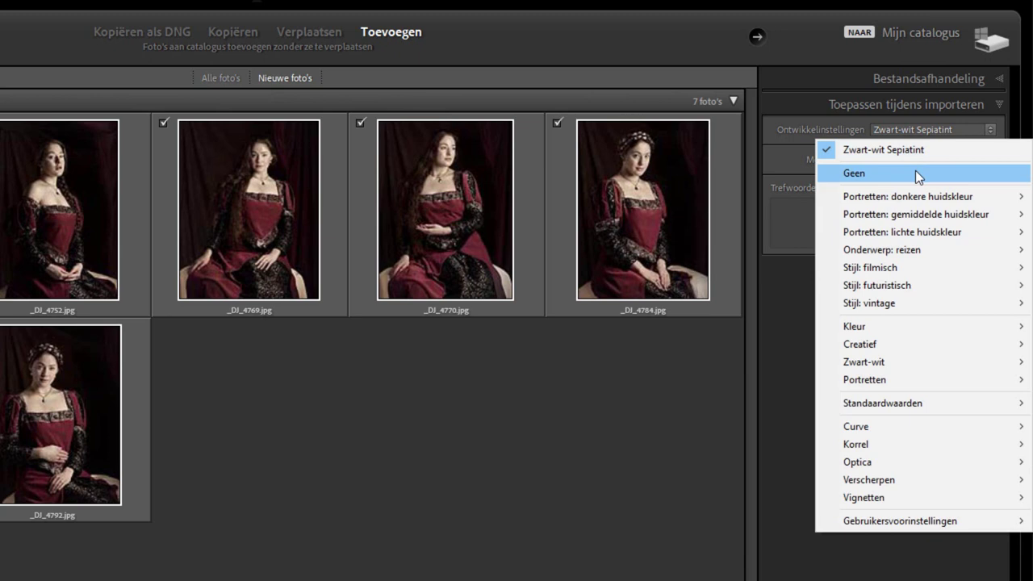
mouse_move(900, 521)
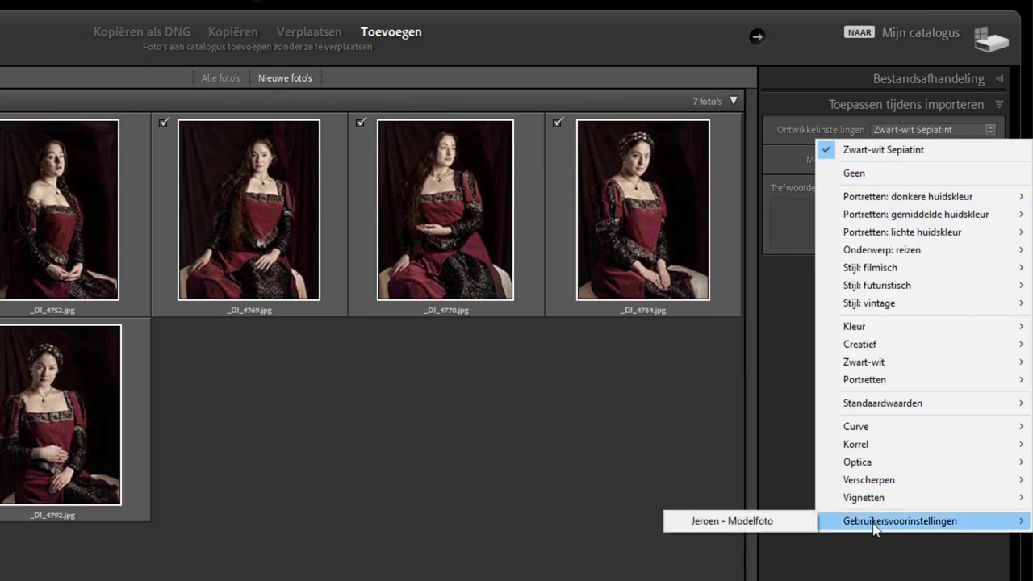
left_click(753, 525)
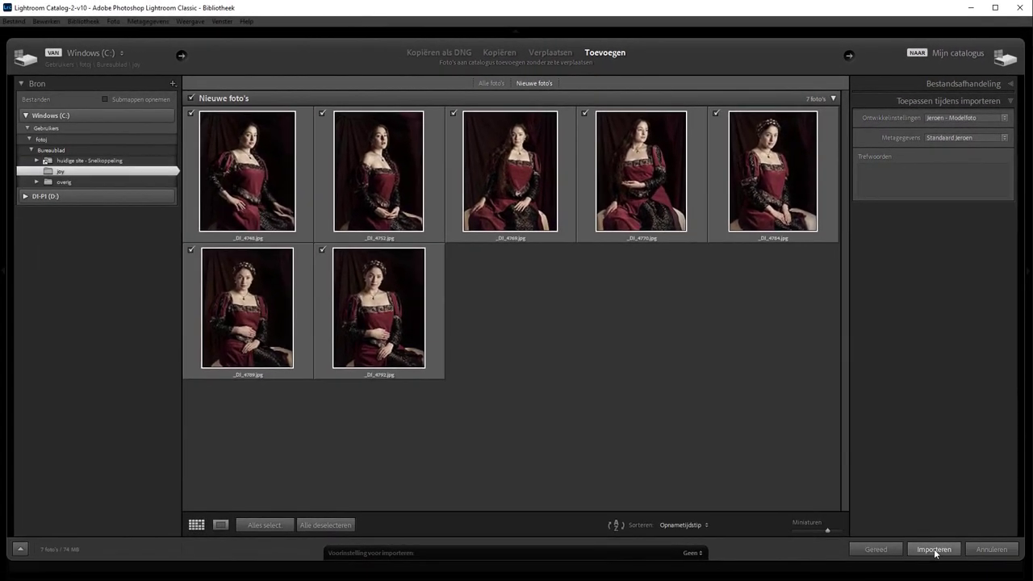
Start importing the seven portraits with the Modelfoto preset applied.
left_click(929, 568)
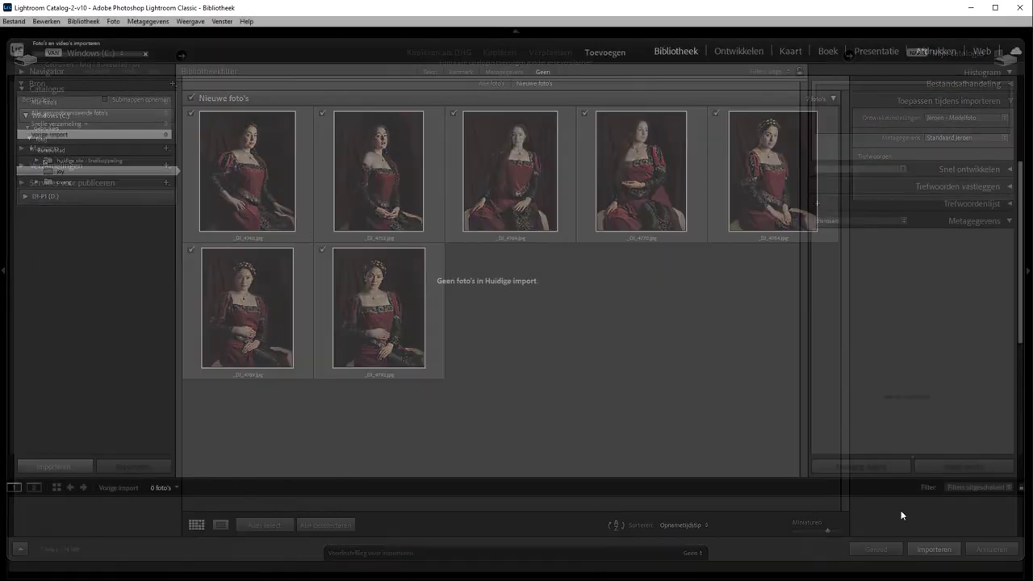